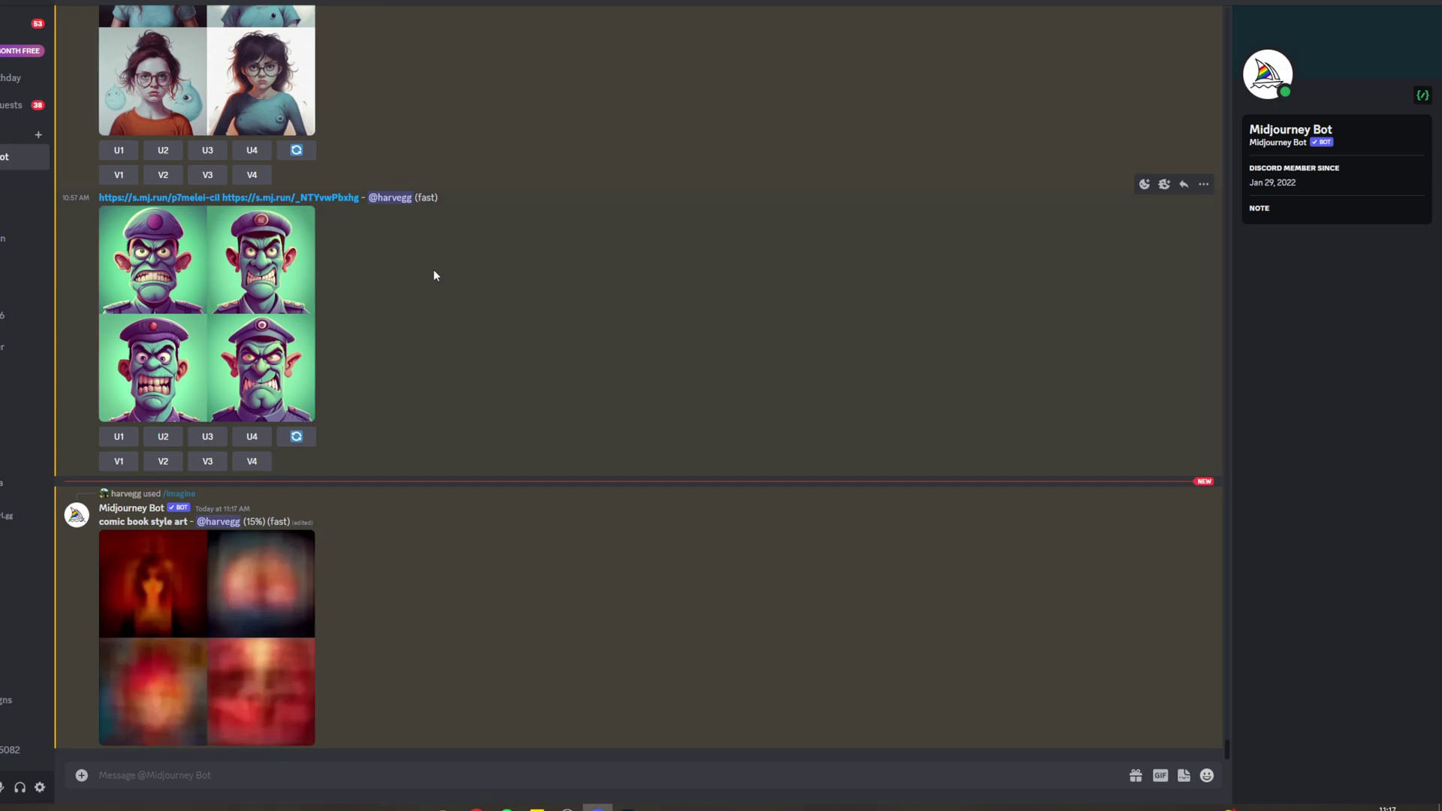
scroll(432, 274, "up", 1)
scroll(501, 392, "up", 3)
scroll(464, 410, "up", 5)
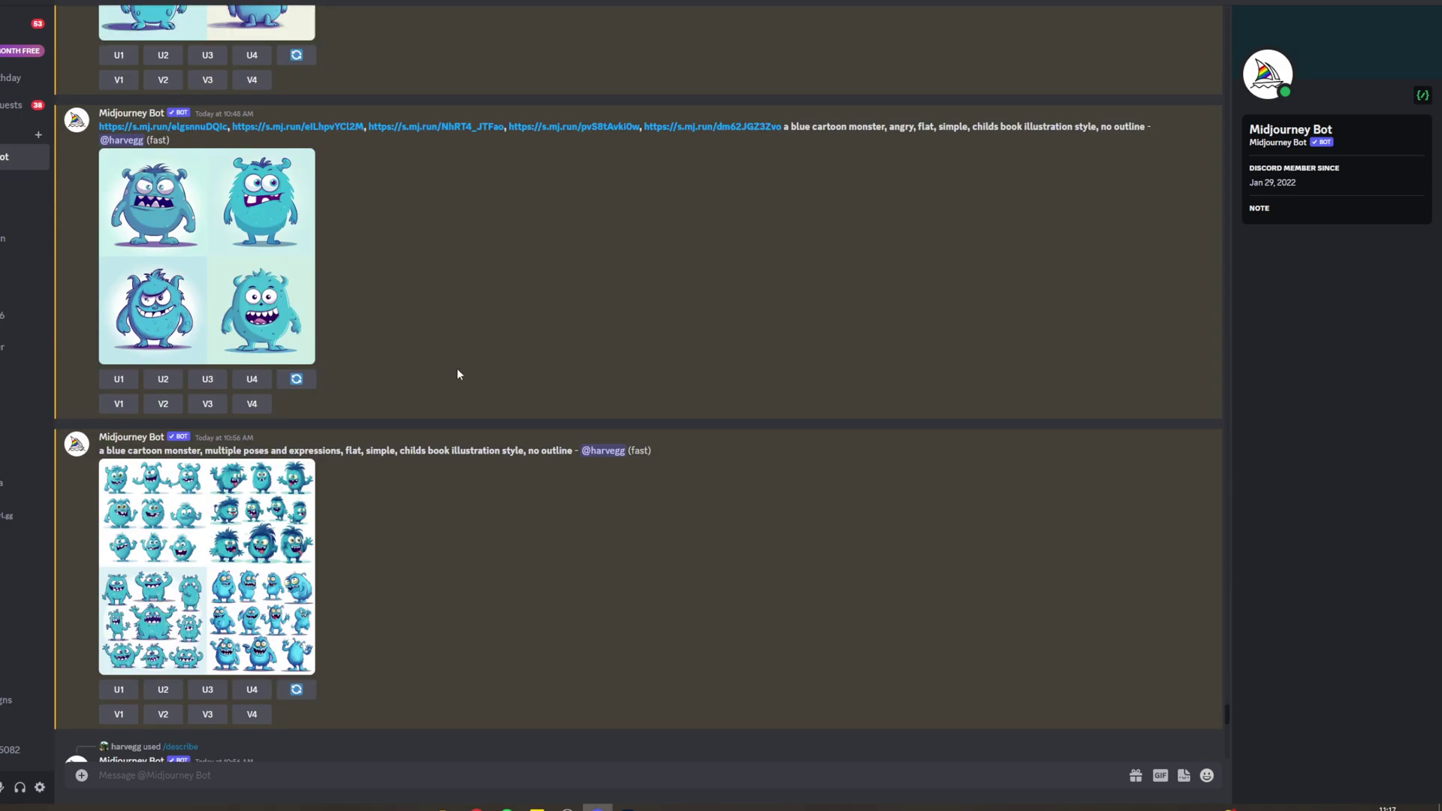
scroll(446, 372, "up", 1)
scroll(384, 281, "up", 5)
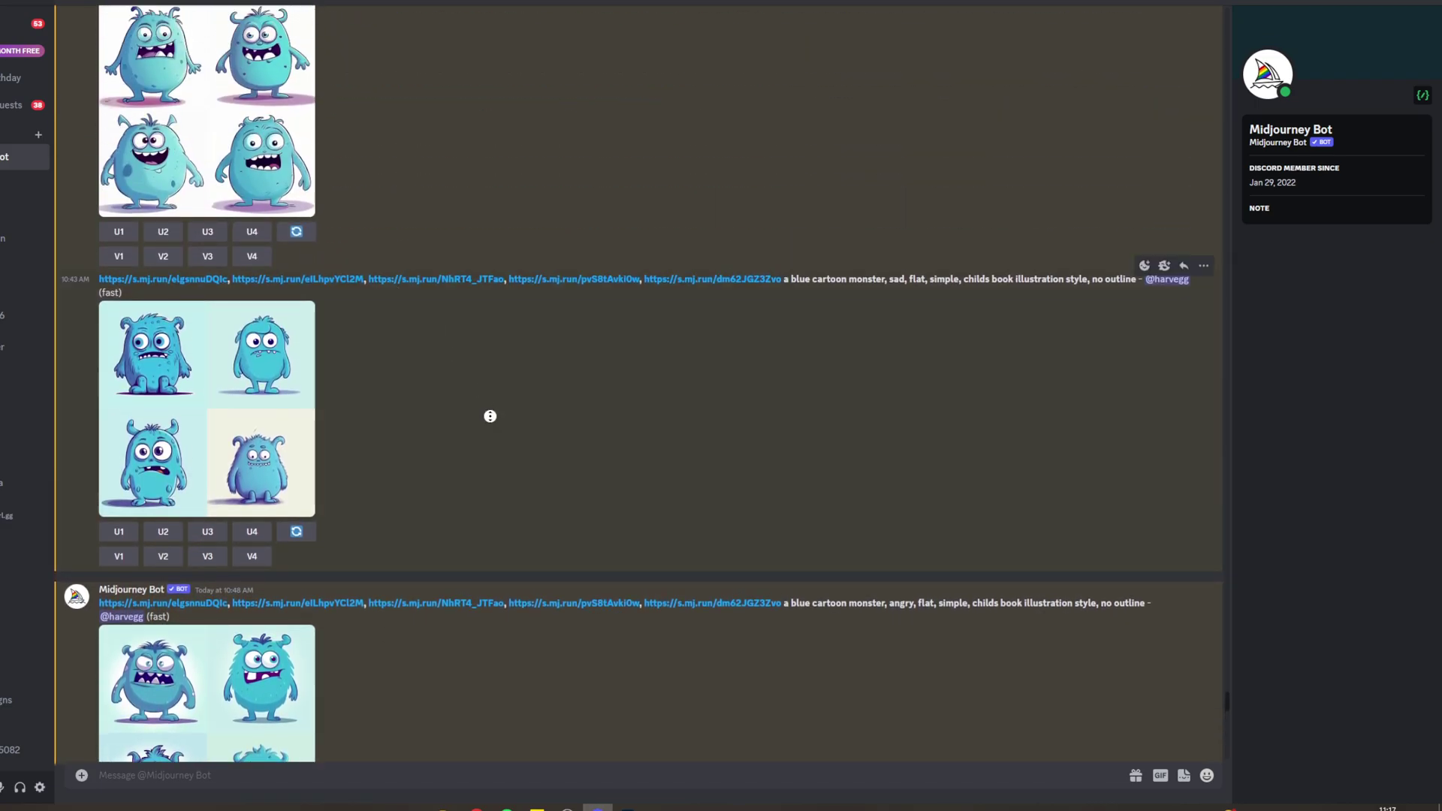
scroll(490, 416, "down", 2)
scroll(473, 394, "down", 5)
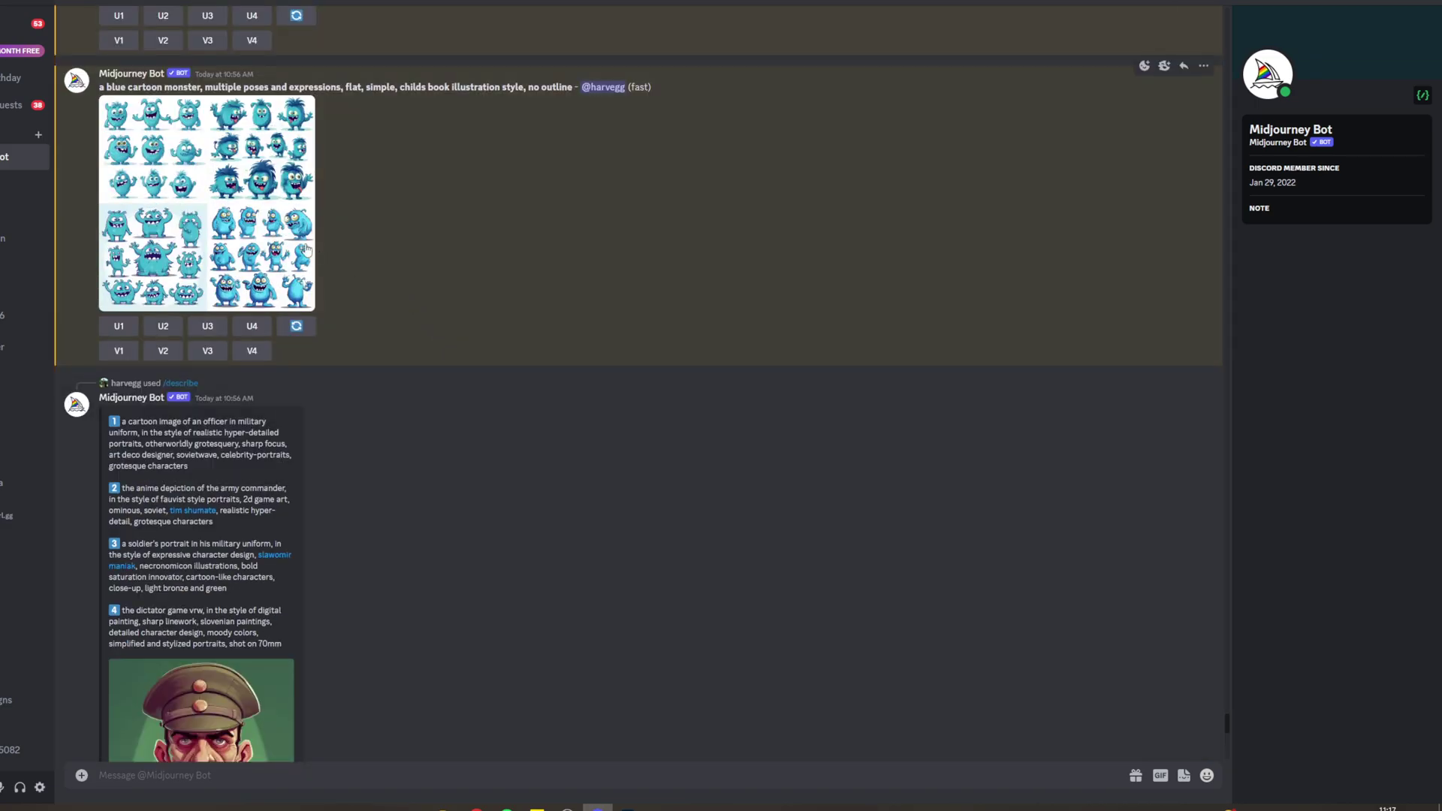
Step: Preview the blue cartoon monster poses grid, then close the enlarged image
left_click(148, 171)
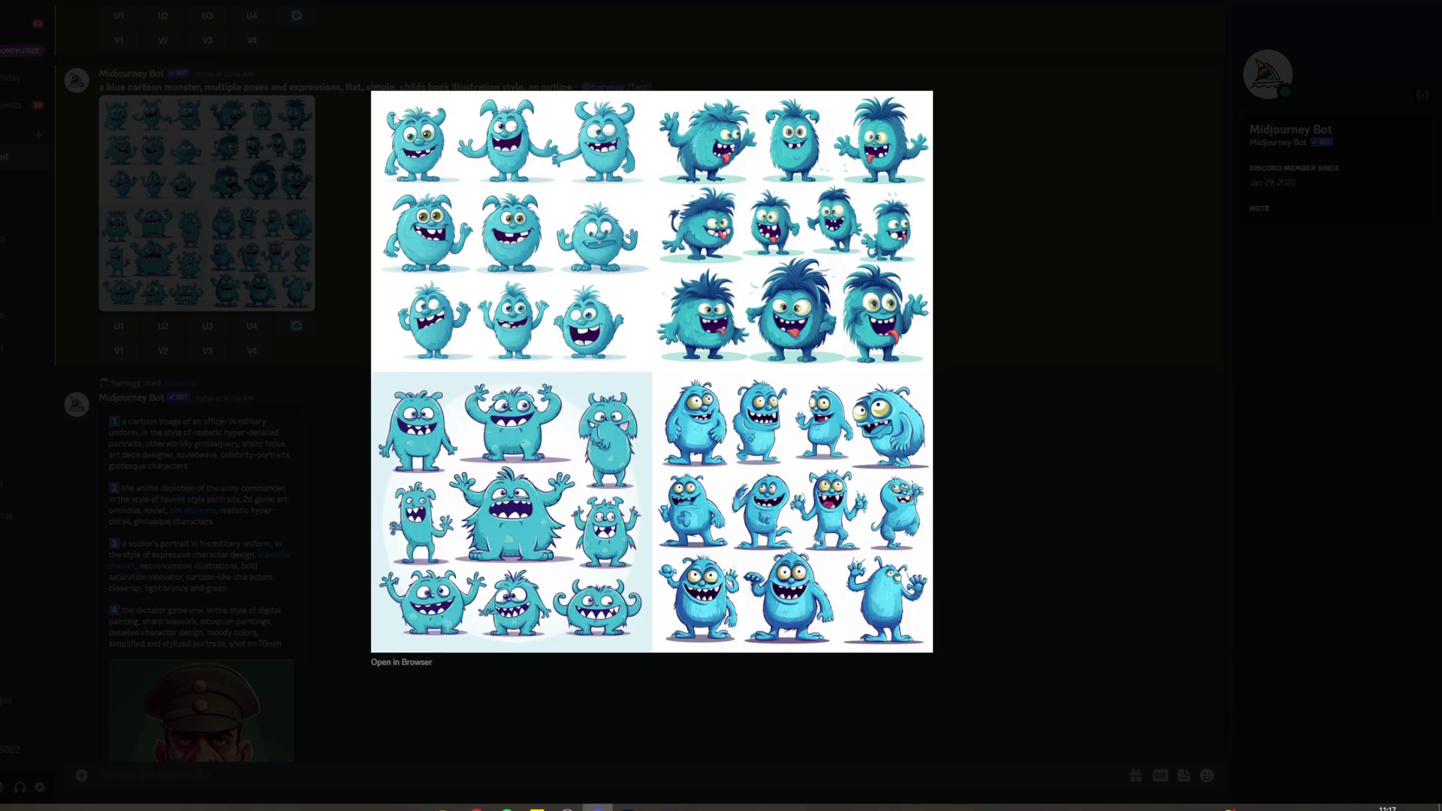
left_click(1036, 346)
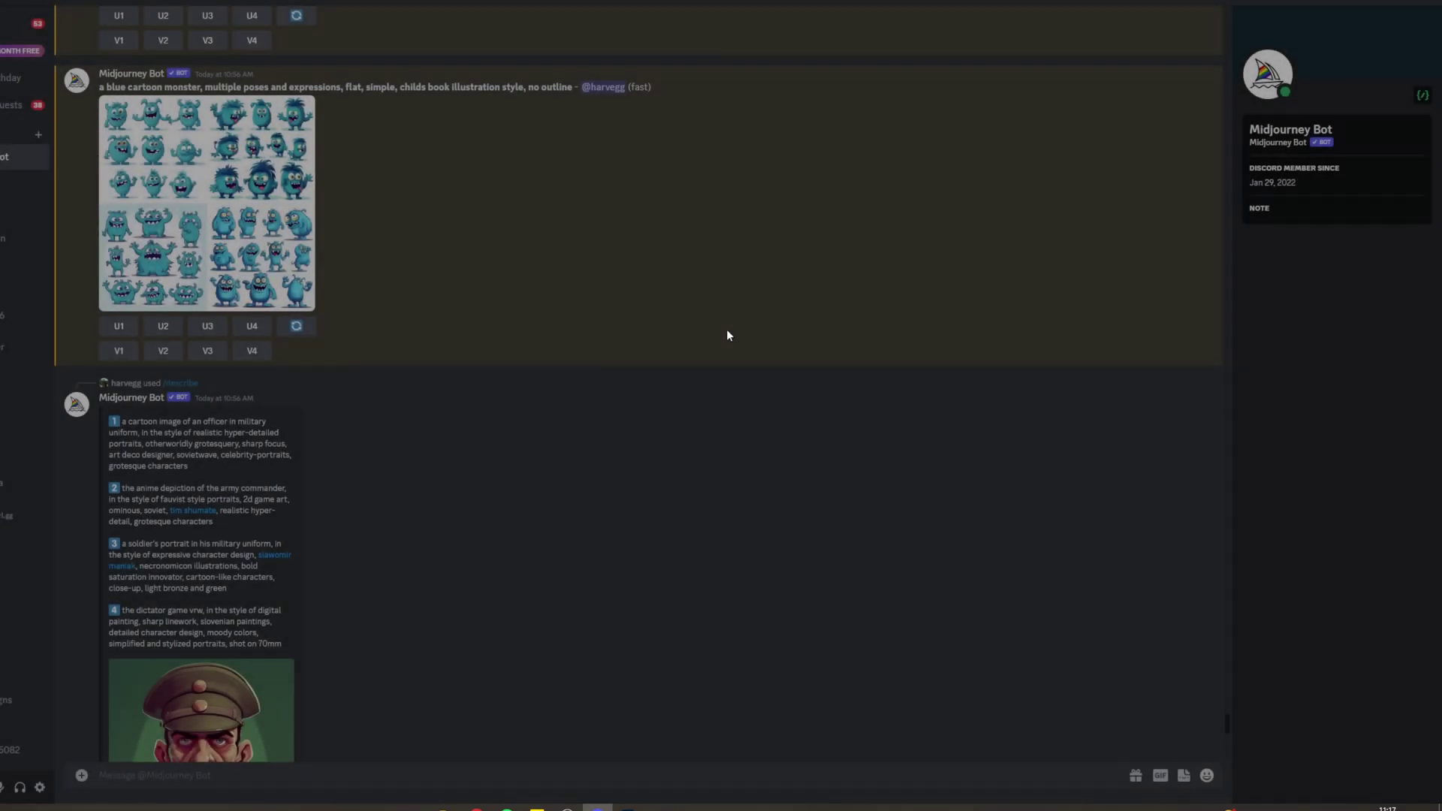
scroll(726, 334, "down", 5)
scroll(540, 424, "down", 5)
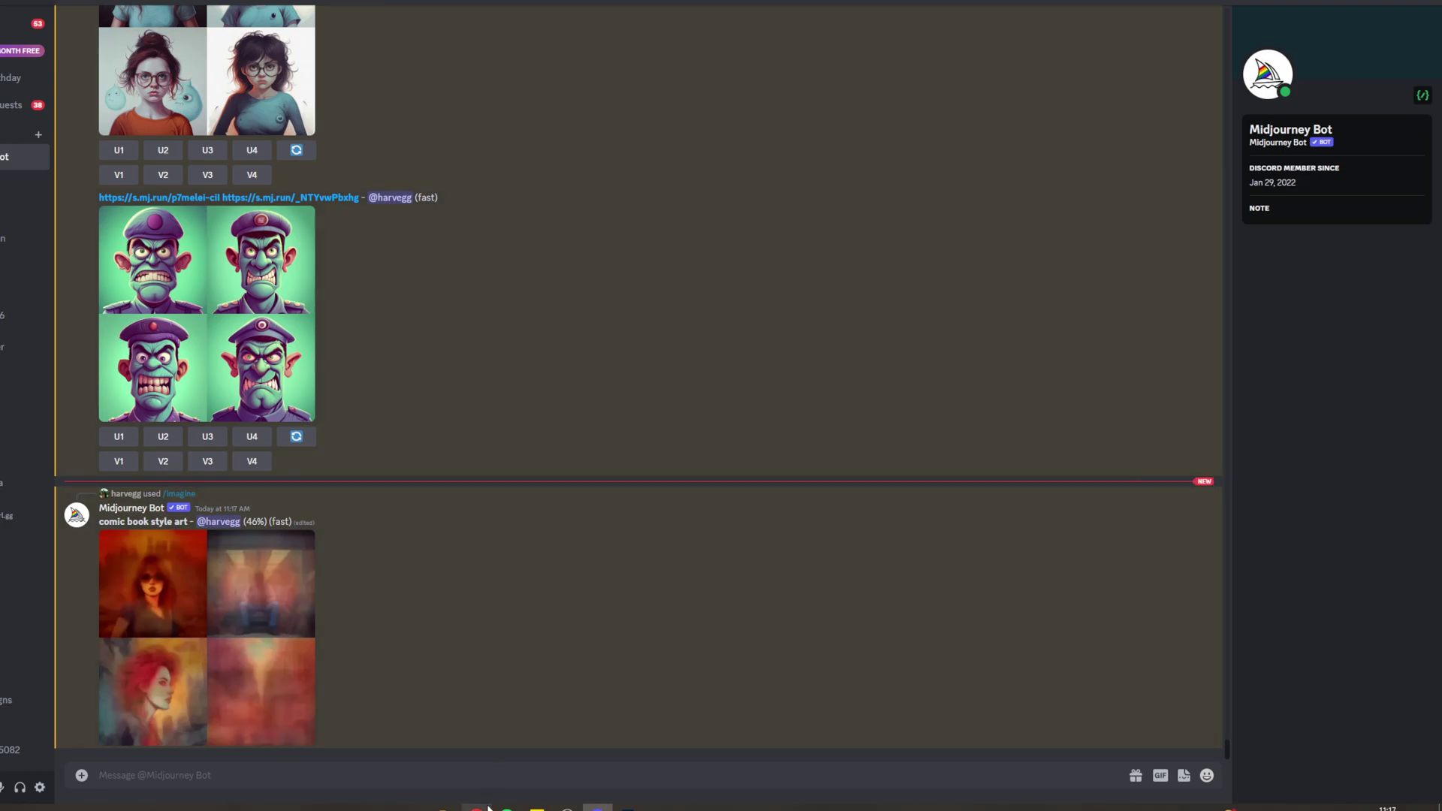
Step: Zoom in the PromptBase 'comic book' results and widen the browser across most of the screen
mouse_move(477, 806)
left_click(486, 760)
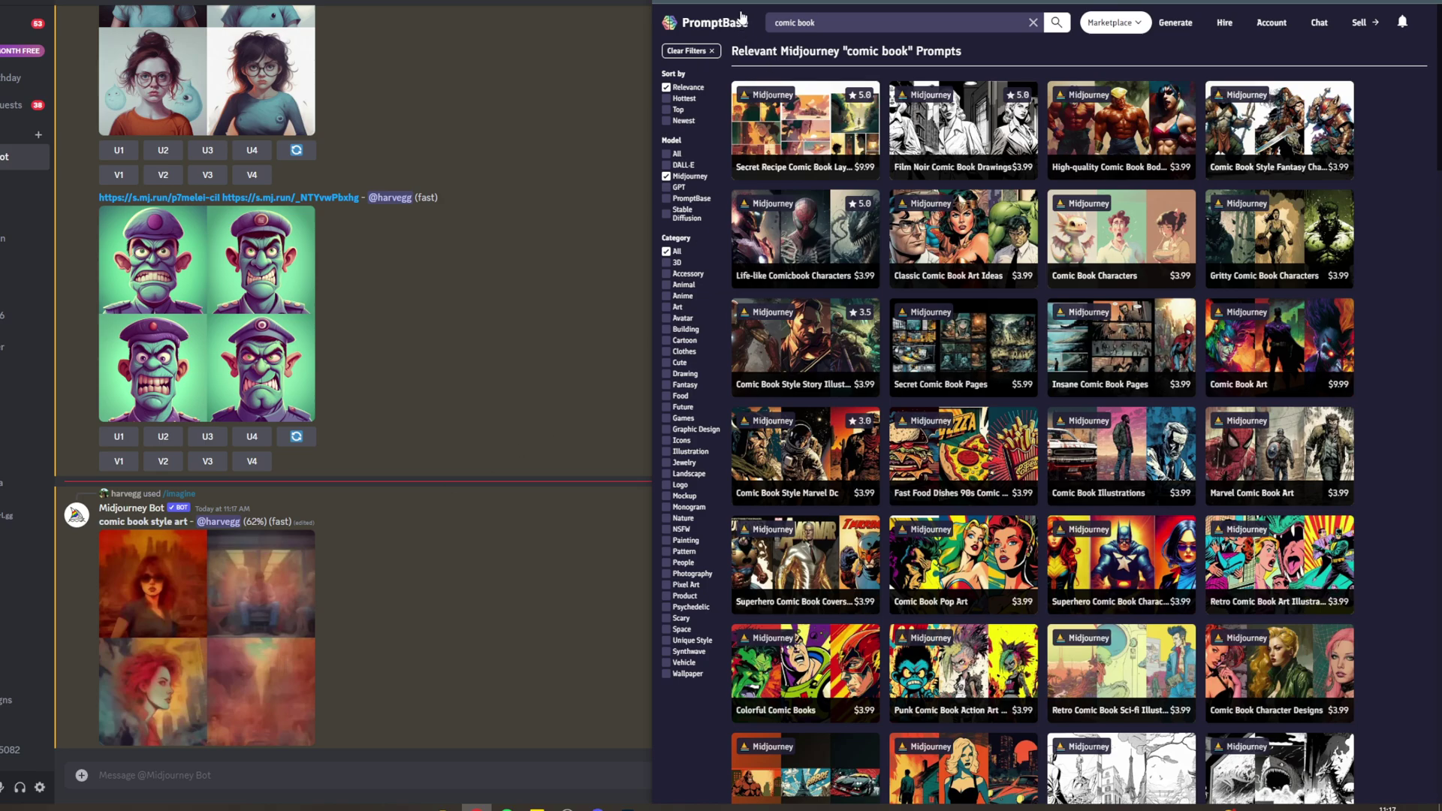
left_click(825, 22)
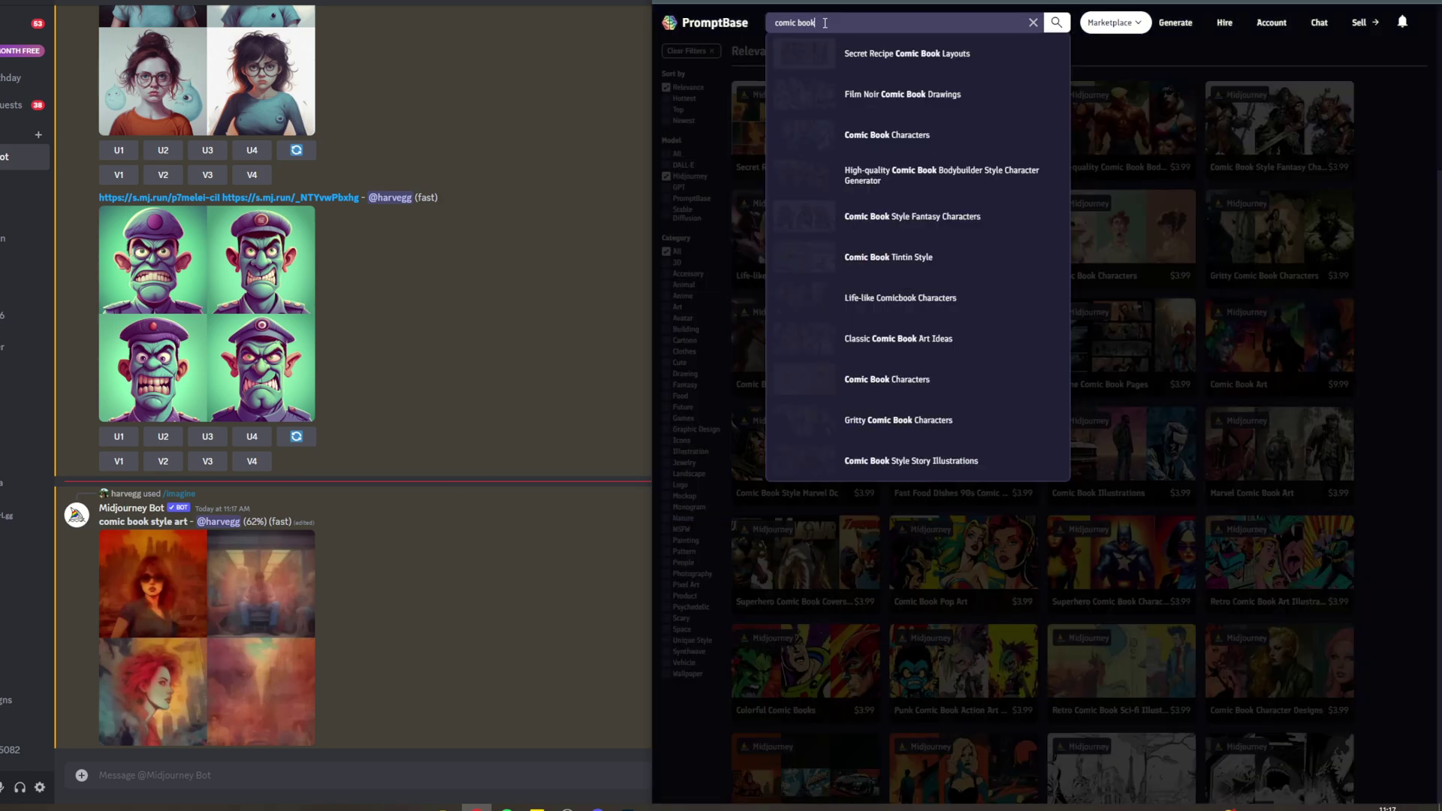
left_click(1173, 55)
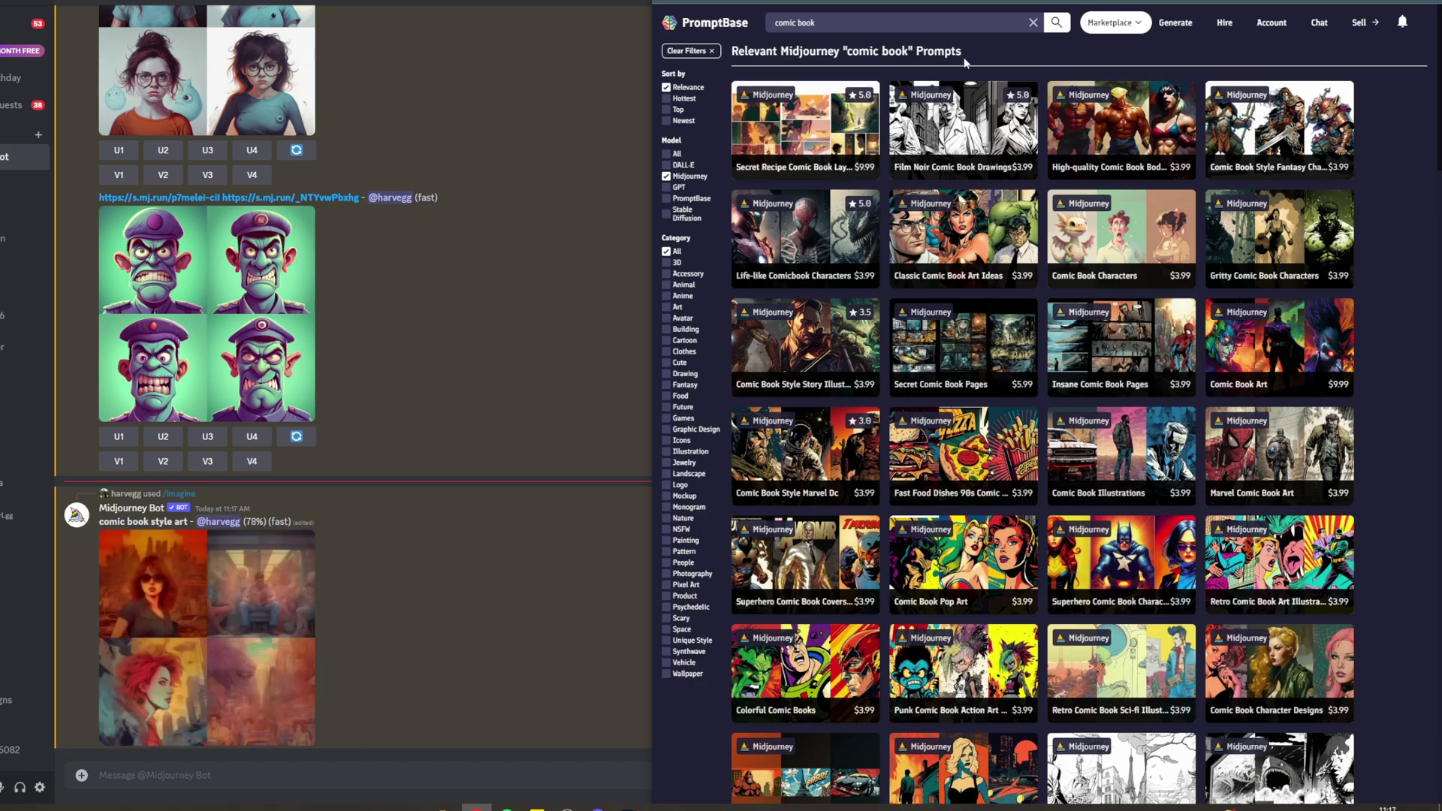
key("ctrl+plus")
key("ctrl+plus")
key("ctrl+plus")
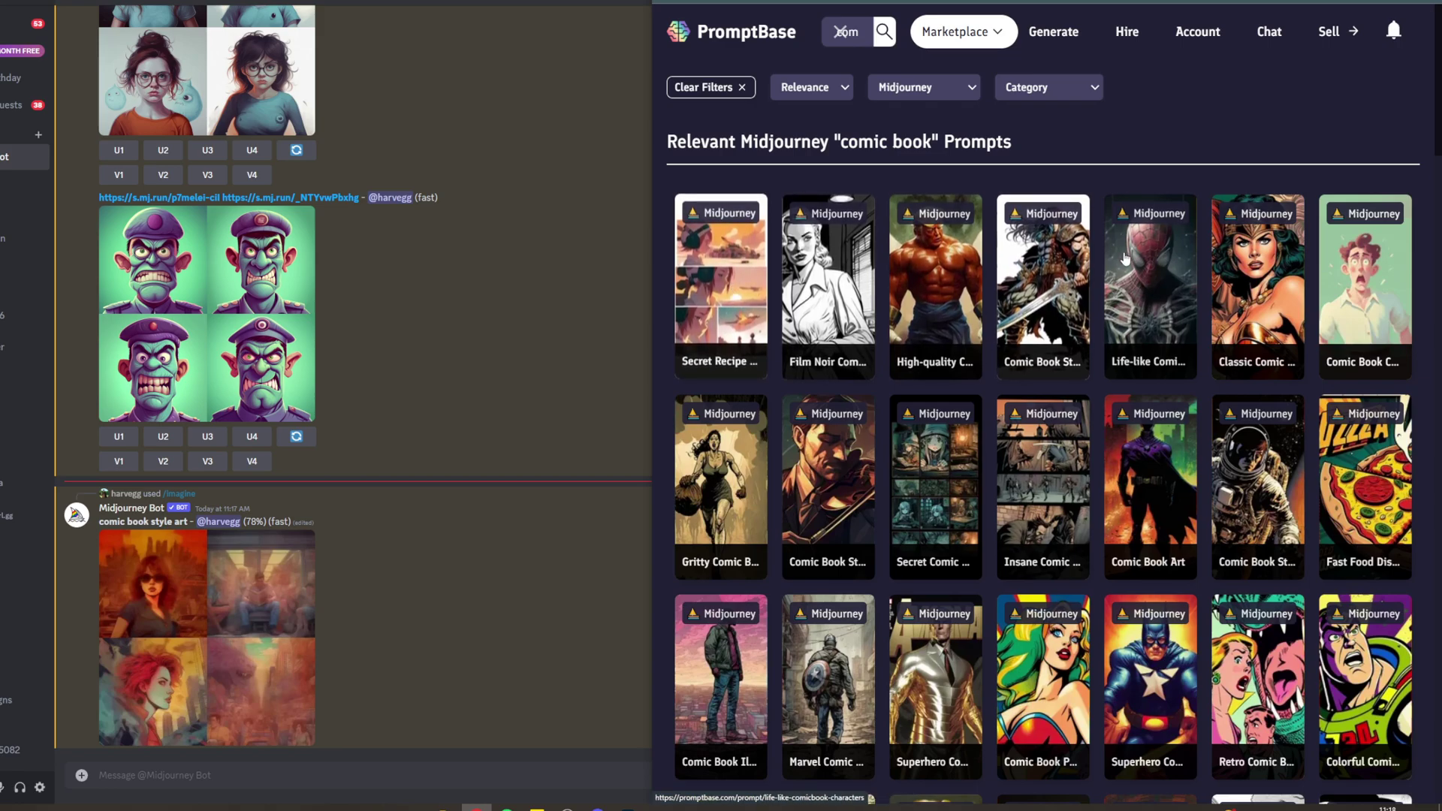
left_click_drag(651, 218, 251, 226)
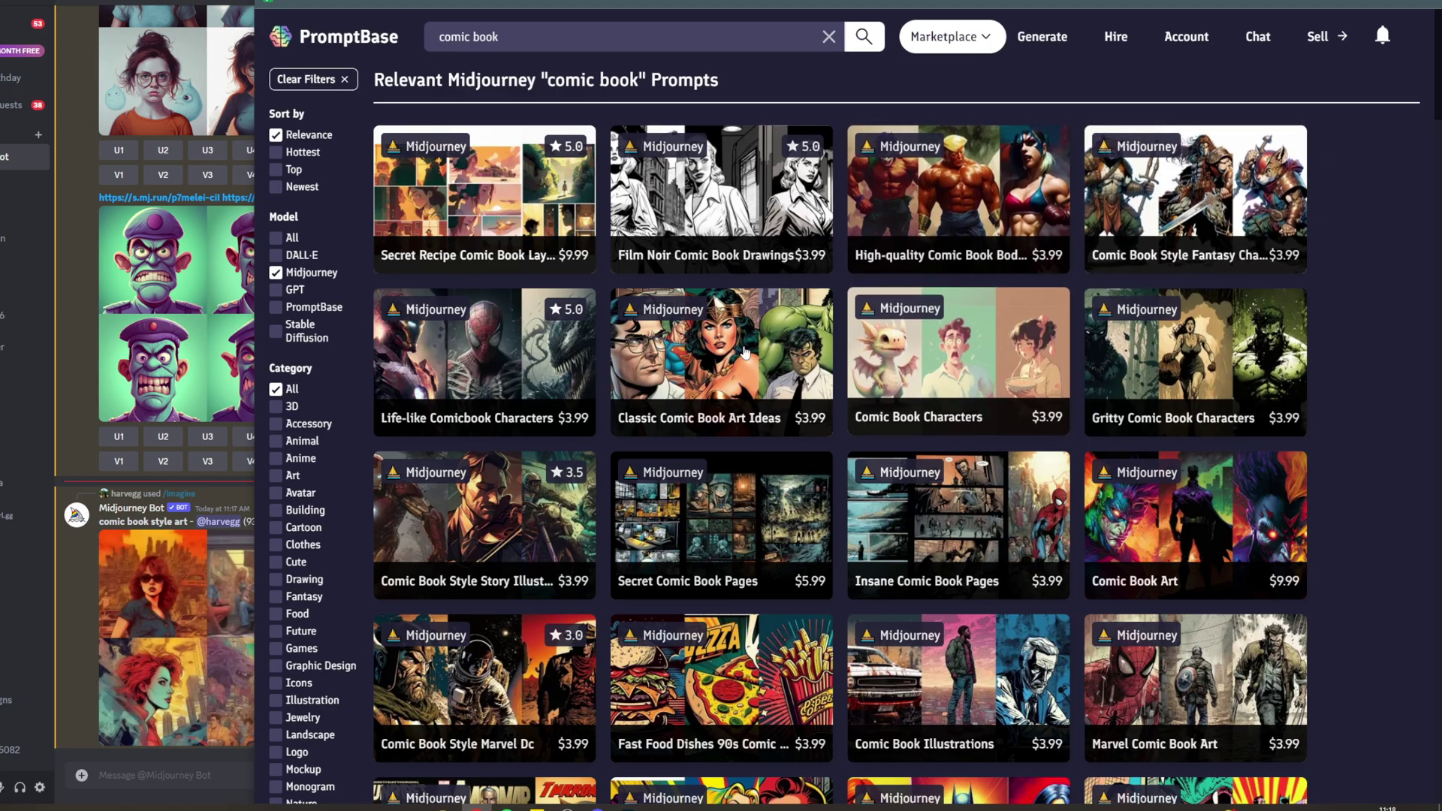
scroll(741, 352, "down", 3)
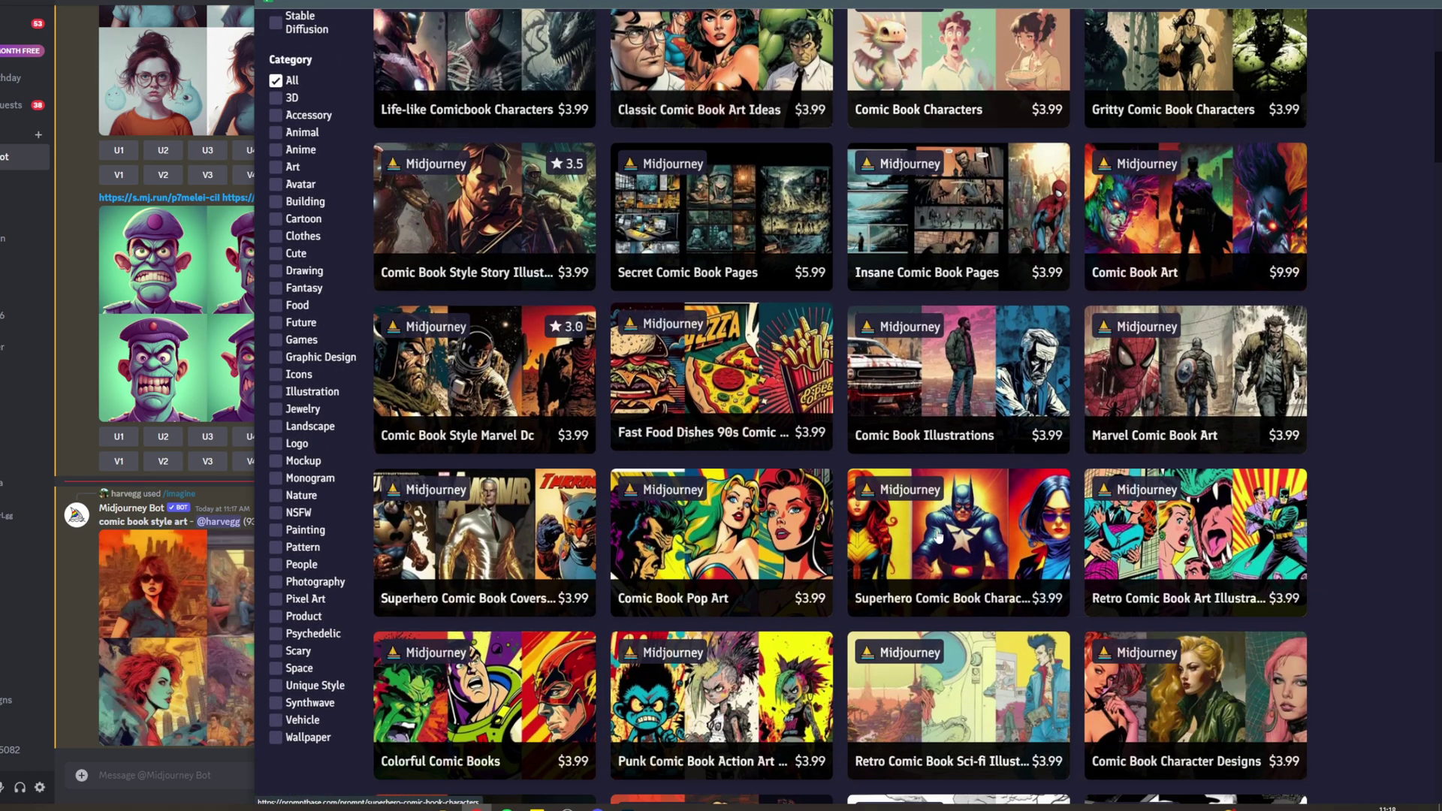
scroll(937, 536, "down", 3)
scroll(850, 589, "down", 3)
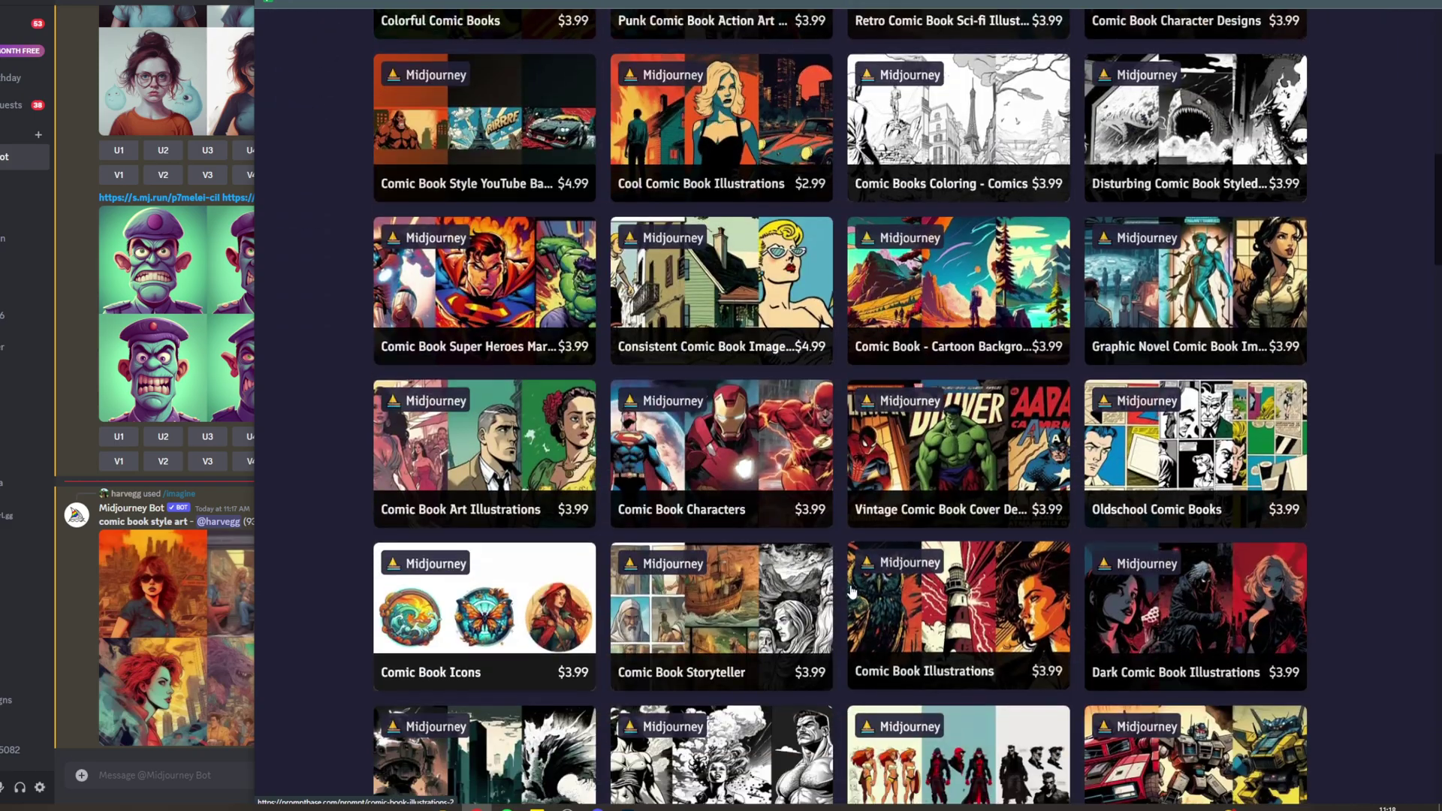
scroll(1375, 481, "down", 1)
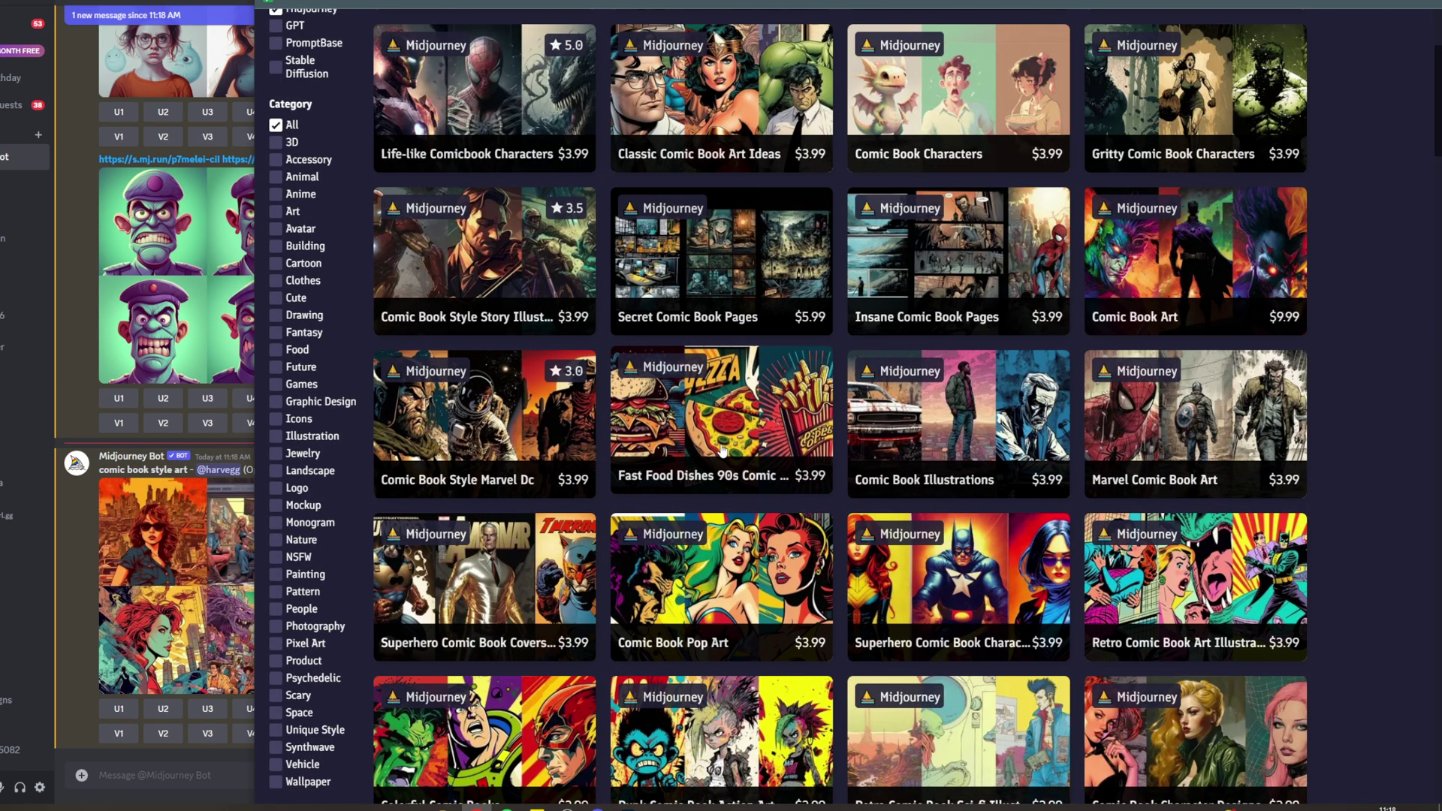
Step: Open the $3.99 'Fast Food Dishes 90s Comic Book Style' prompt and zoom its page out
left_click(720, 448)
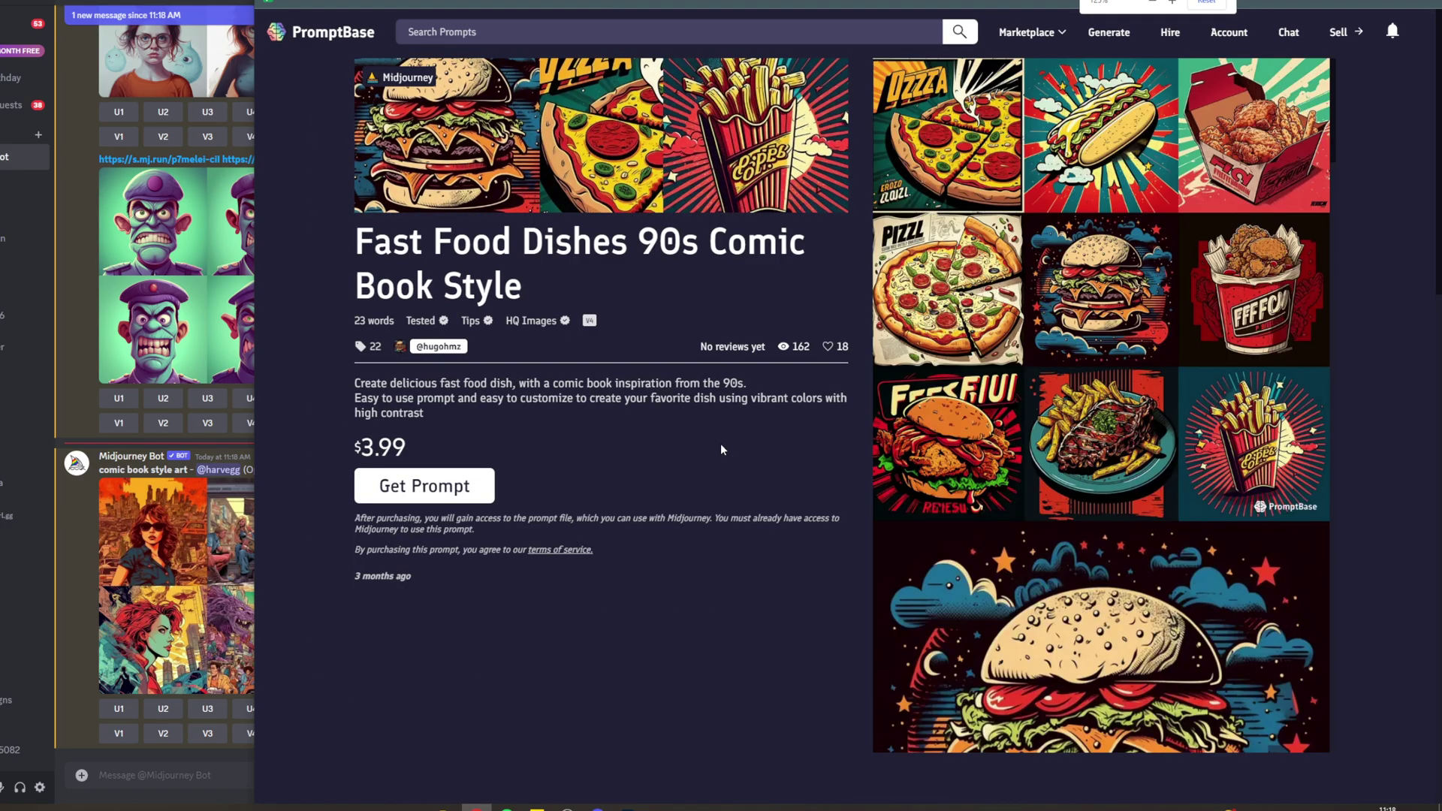
key("ctrl+minus")
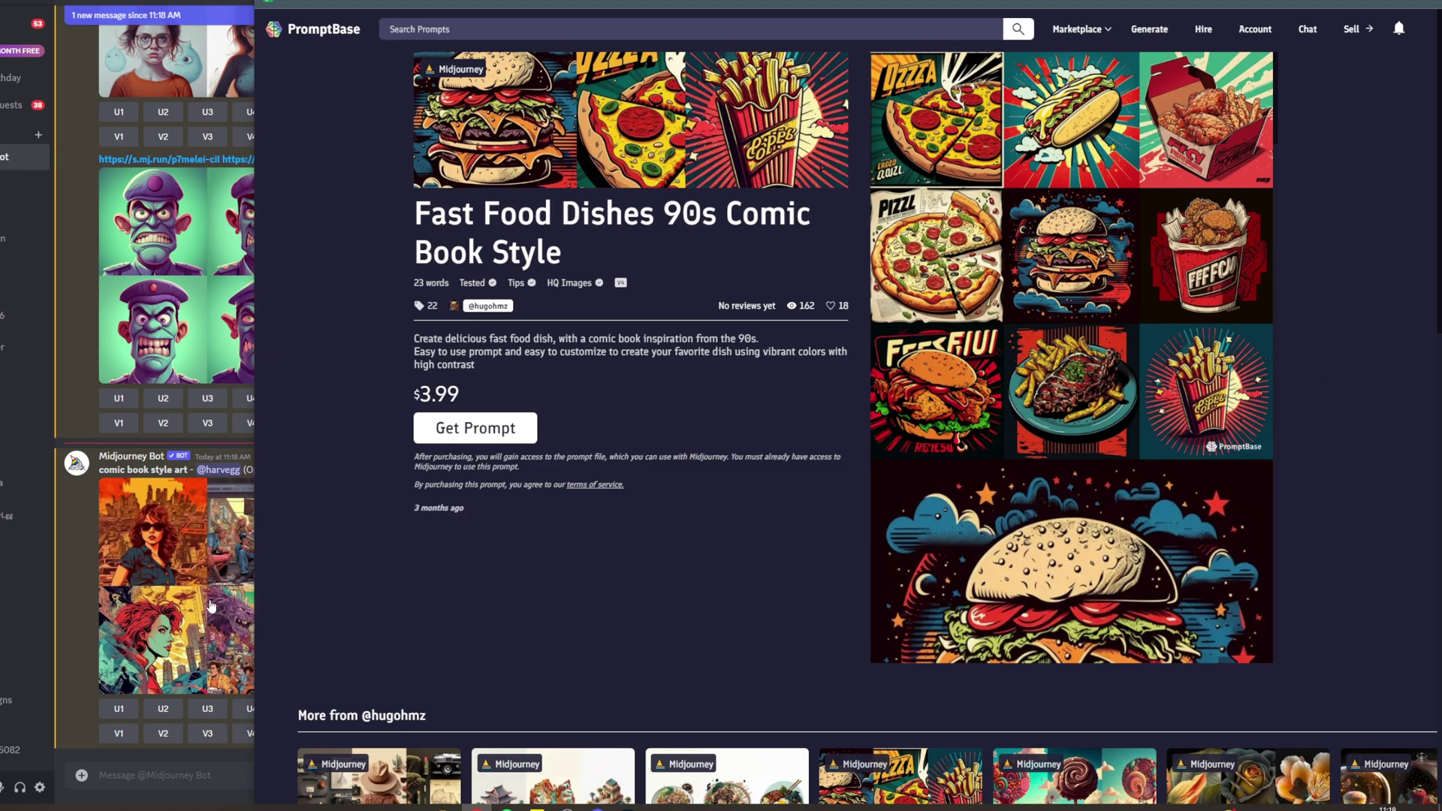
Step: Switch to Discord and enlarge the four-panel comic art grid twice to review it
left_click(210, 606)
left_click(264, 574)
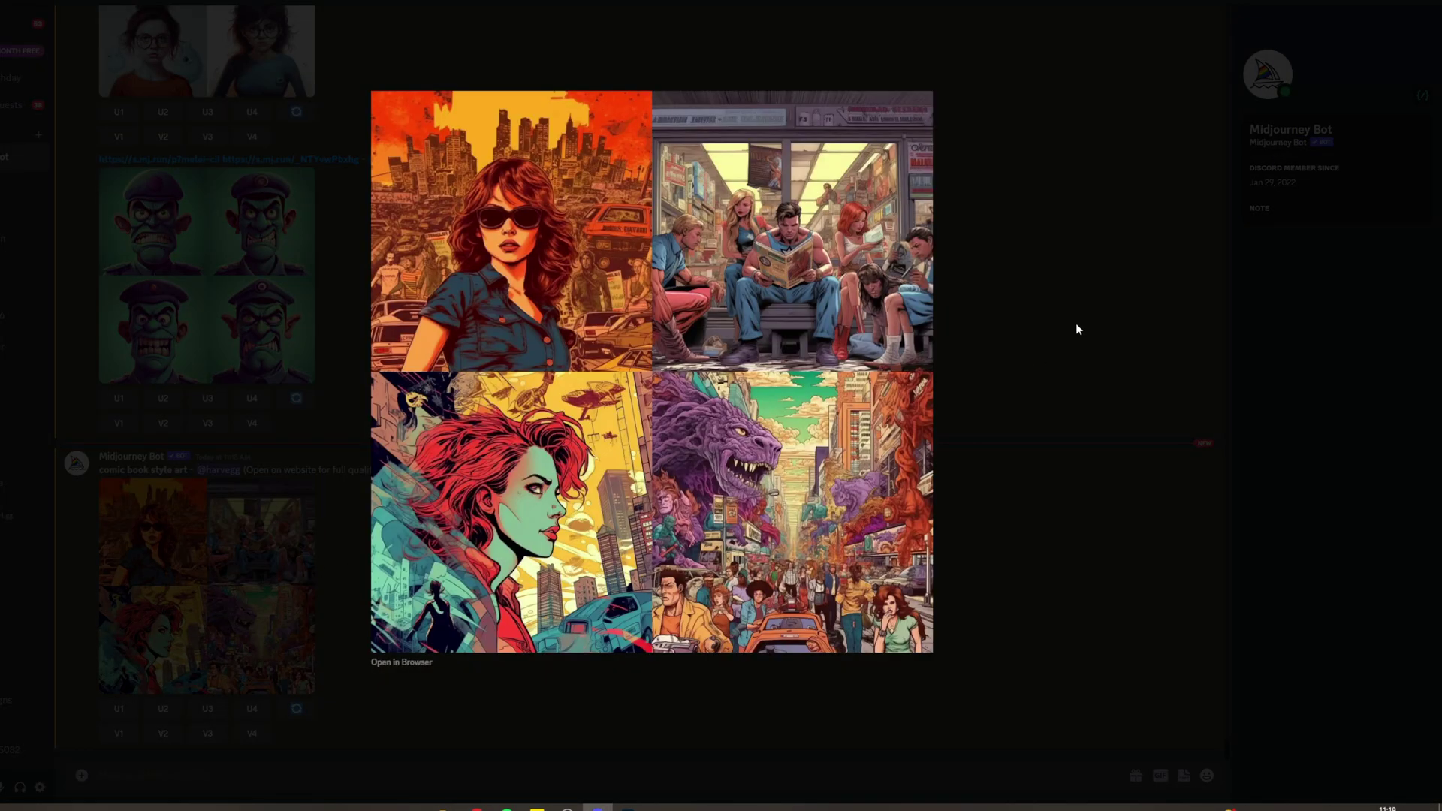
left_click(1076, 322)
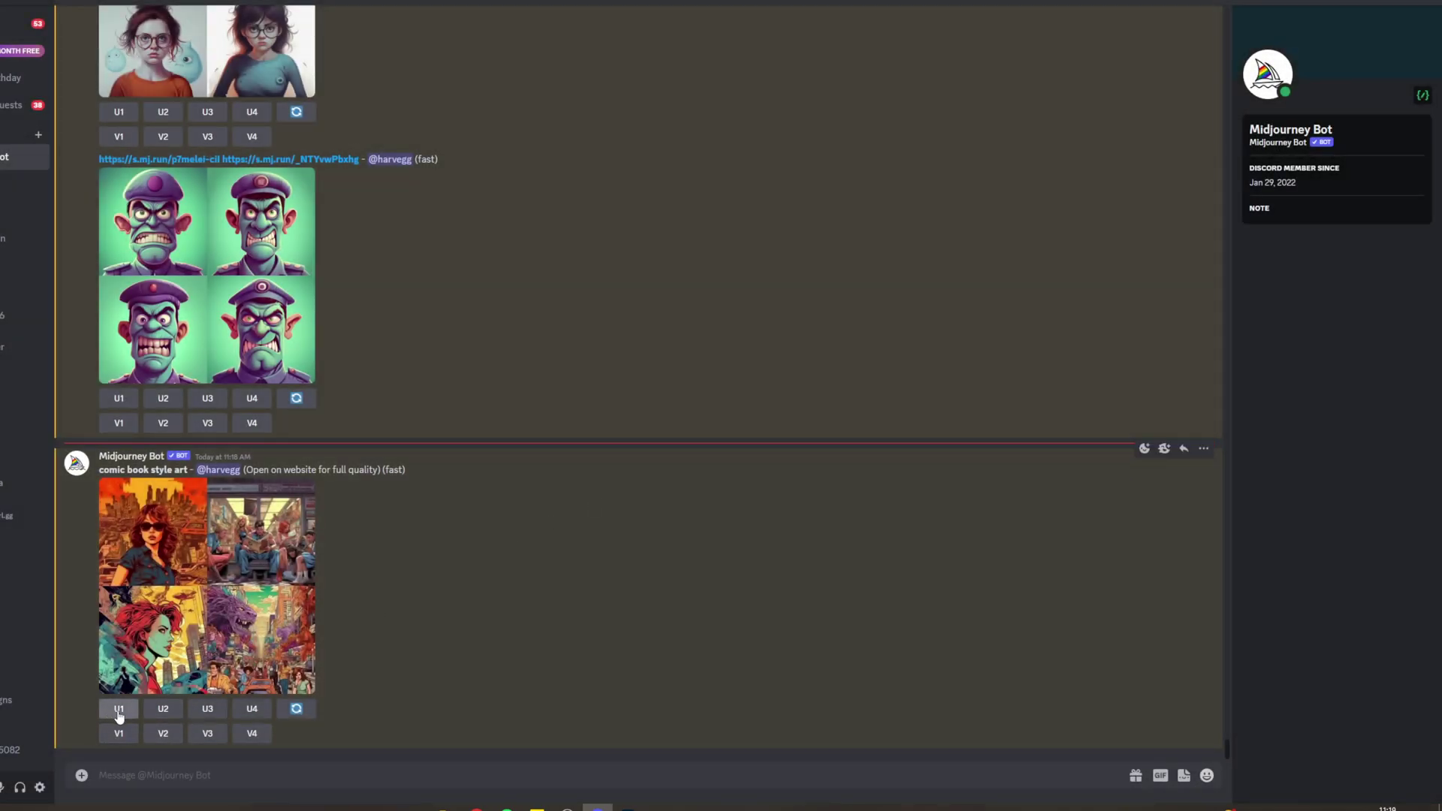
left_click(136, 617)
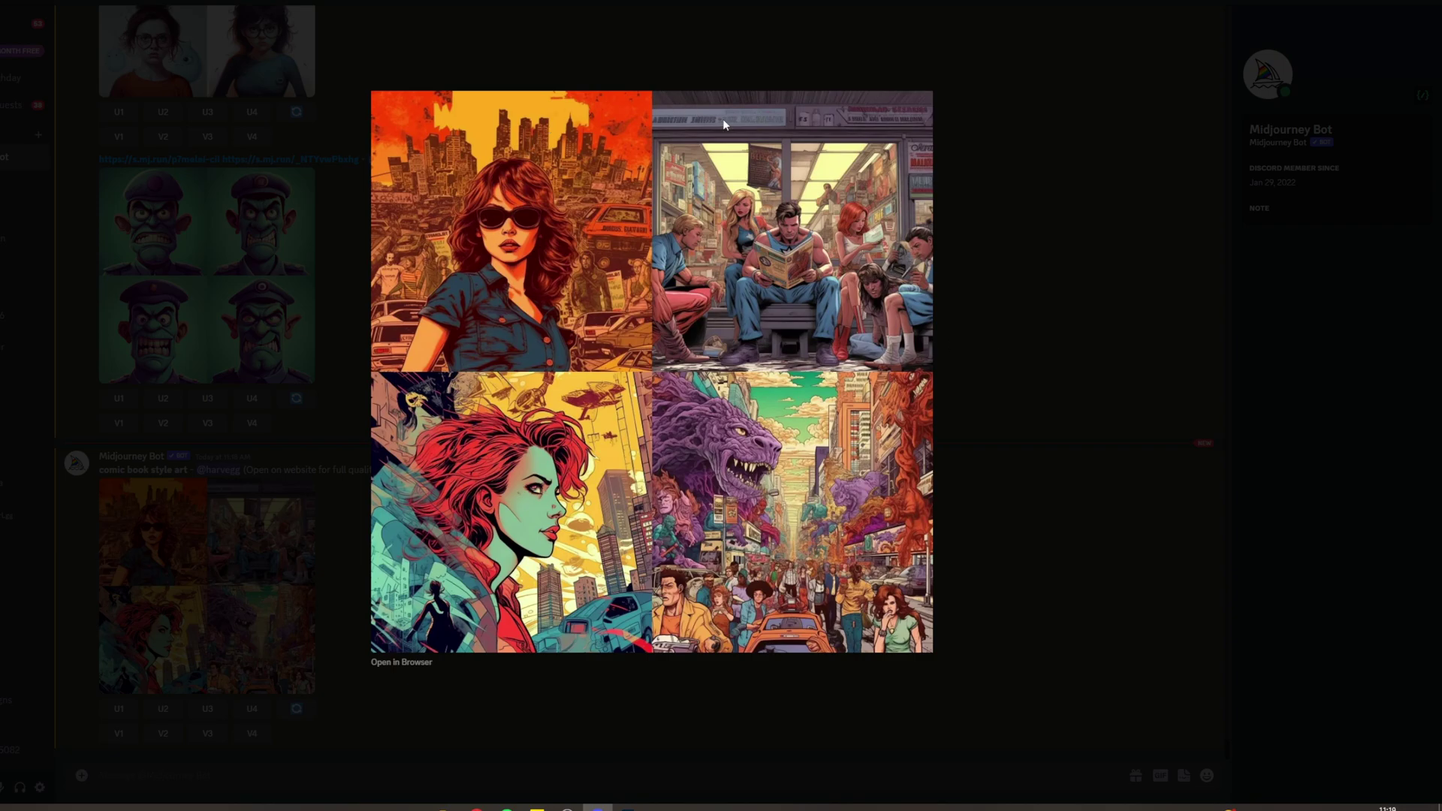
left_click(1102, 246)
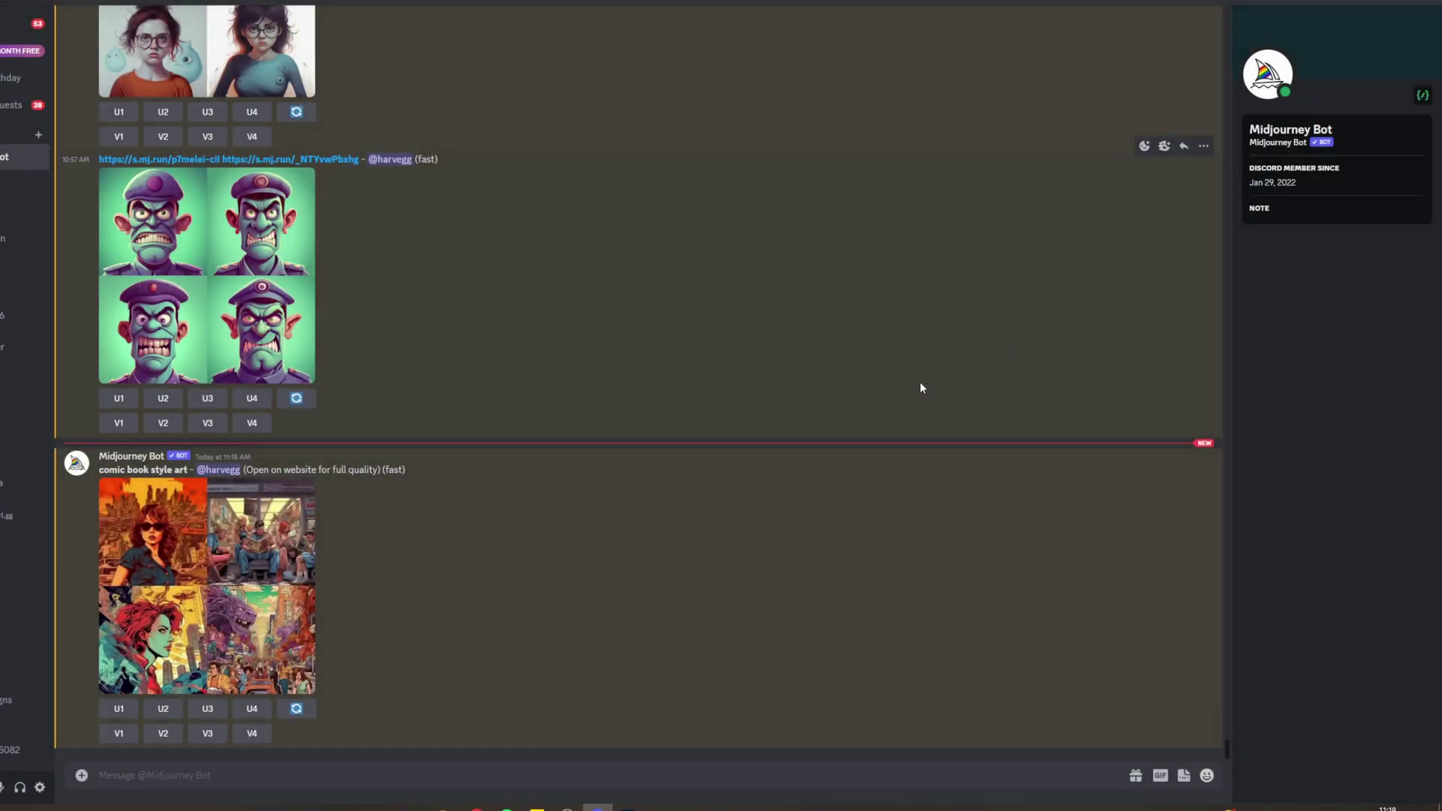